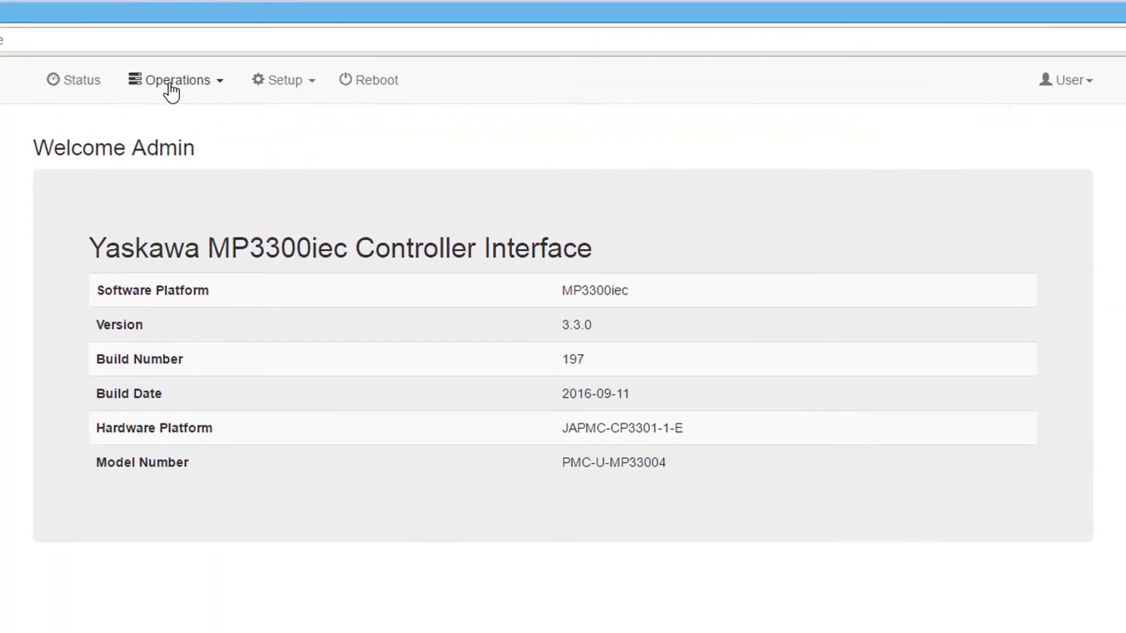
Open the Motion Control Panel from Operations, clear all axis alarms, and scroll through the panel
{"action": "left_click", "coordinate": [231, 73]}
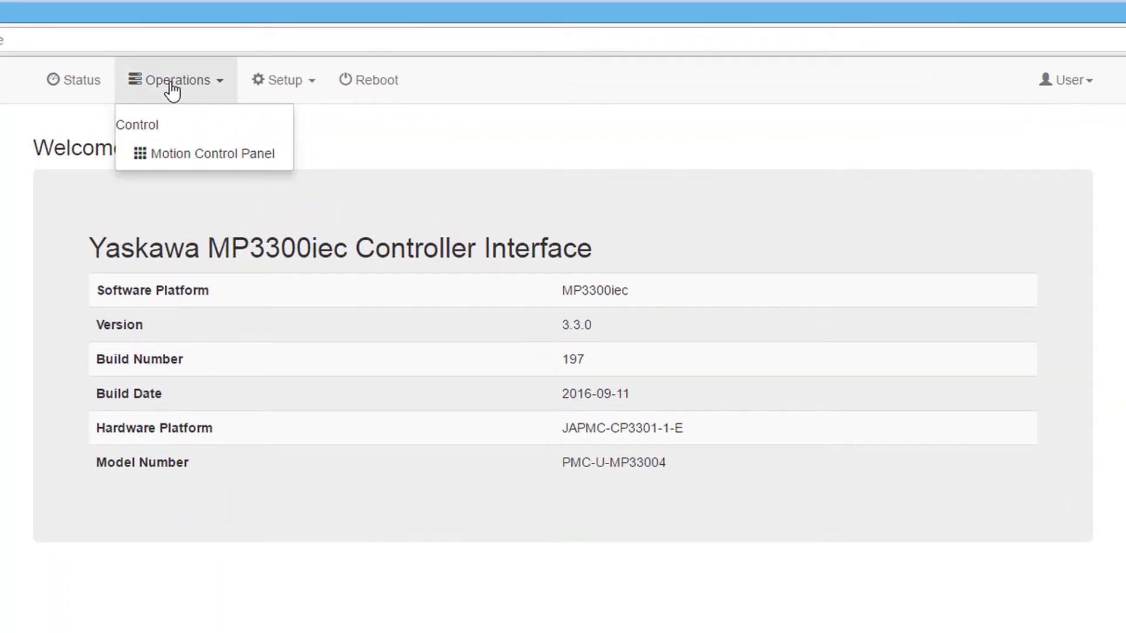
{"action": "left_click", "coordinate": [184, 156]}
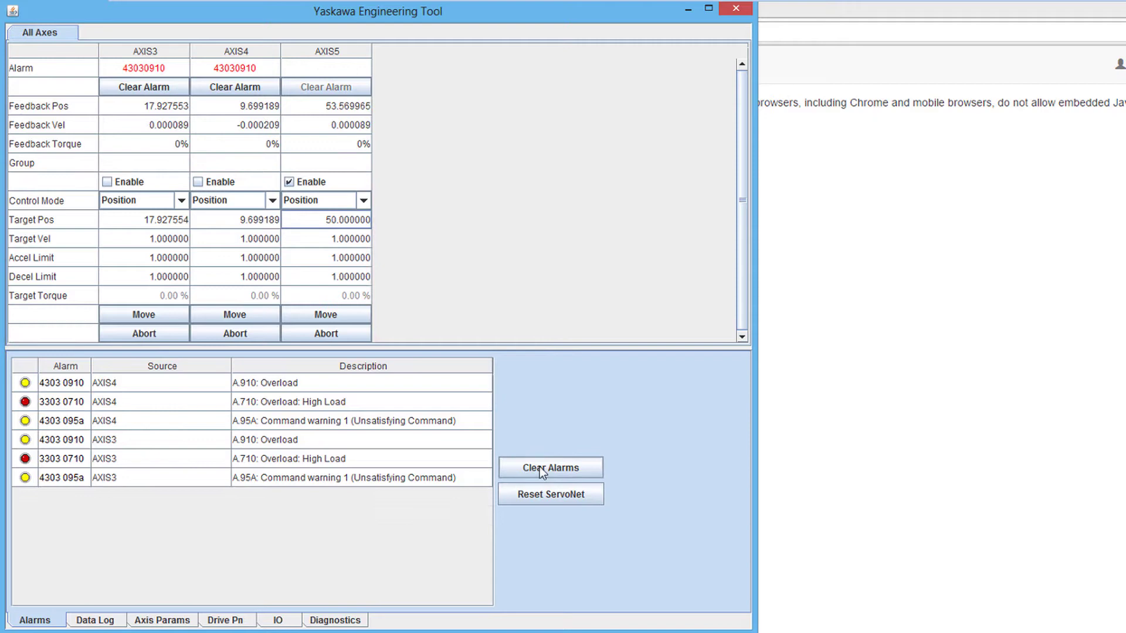
{"action": "left_click", "coordinate": [539, 466]}
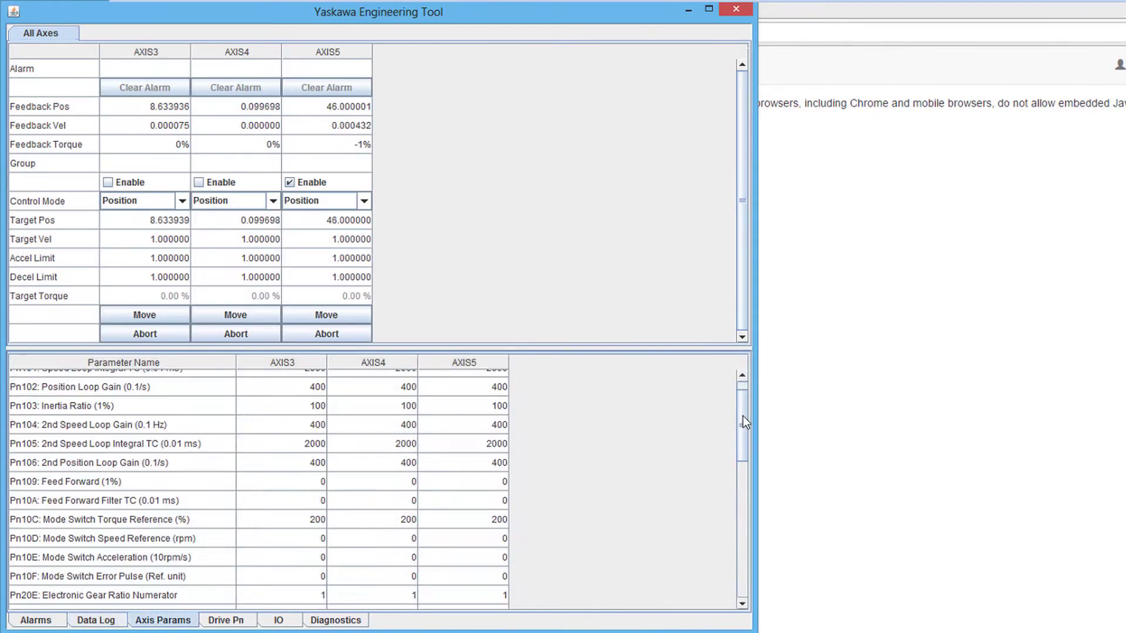
{"action": "left_click_drag", "start_coordinate": [743, 432], "coordinate": [745, 455]}
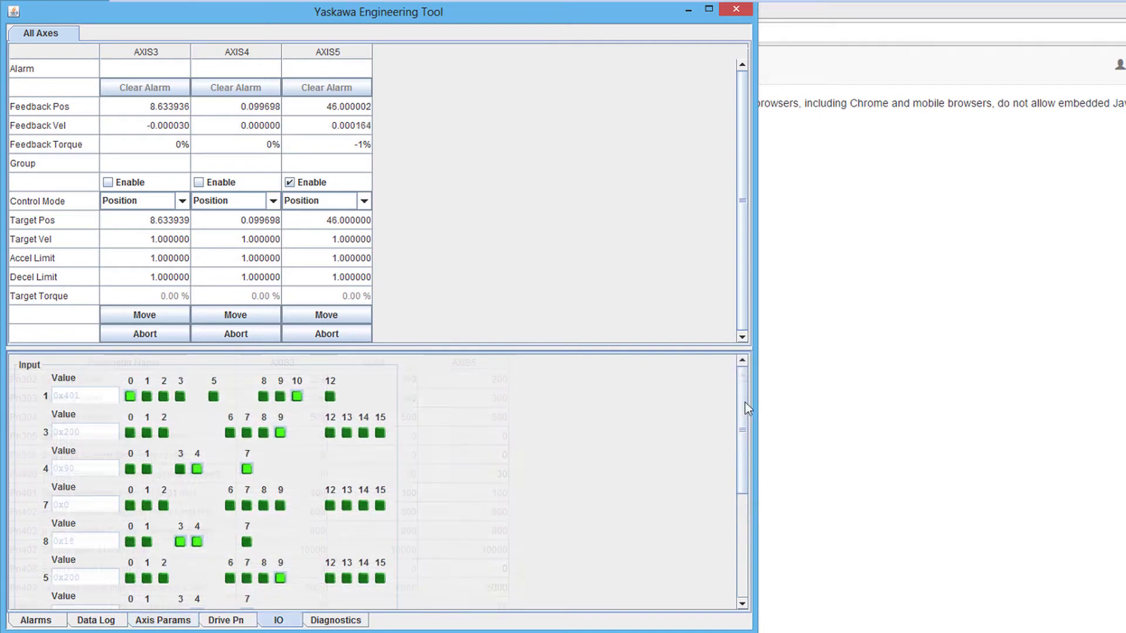
{"action": "left_click_drag", "start_coordinate": [744, 422], "coordinate": [744, 492]}
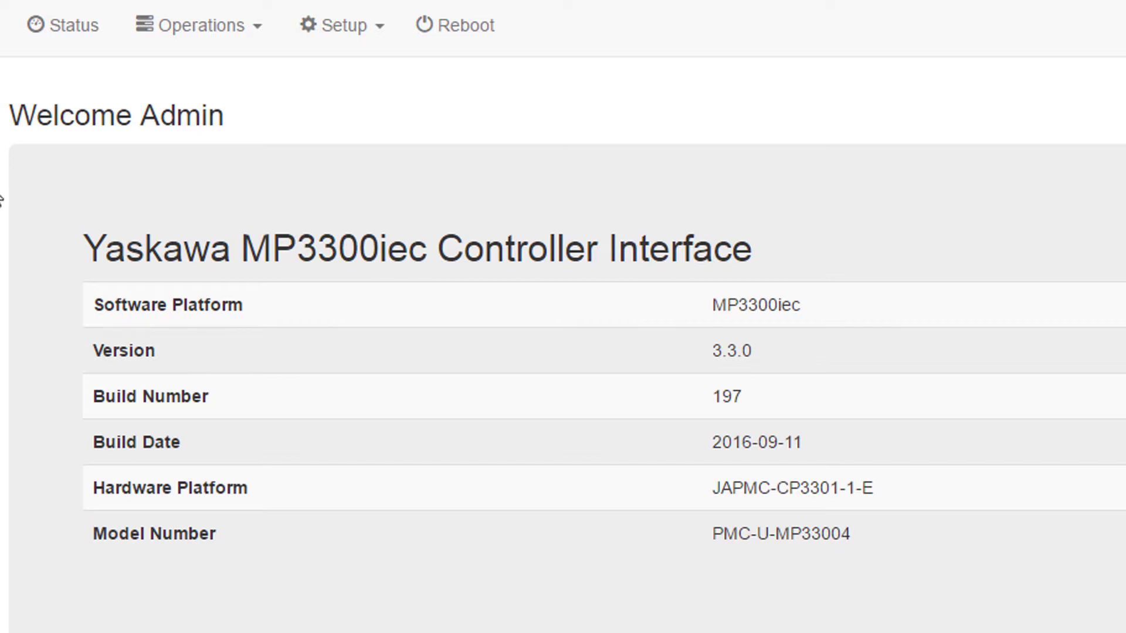
Open Operations > Motion Control Panel in the web UI to show the Java plugin notice
{"action": "left_click", "coordinate": [192, 35]}
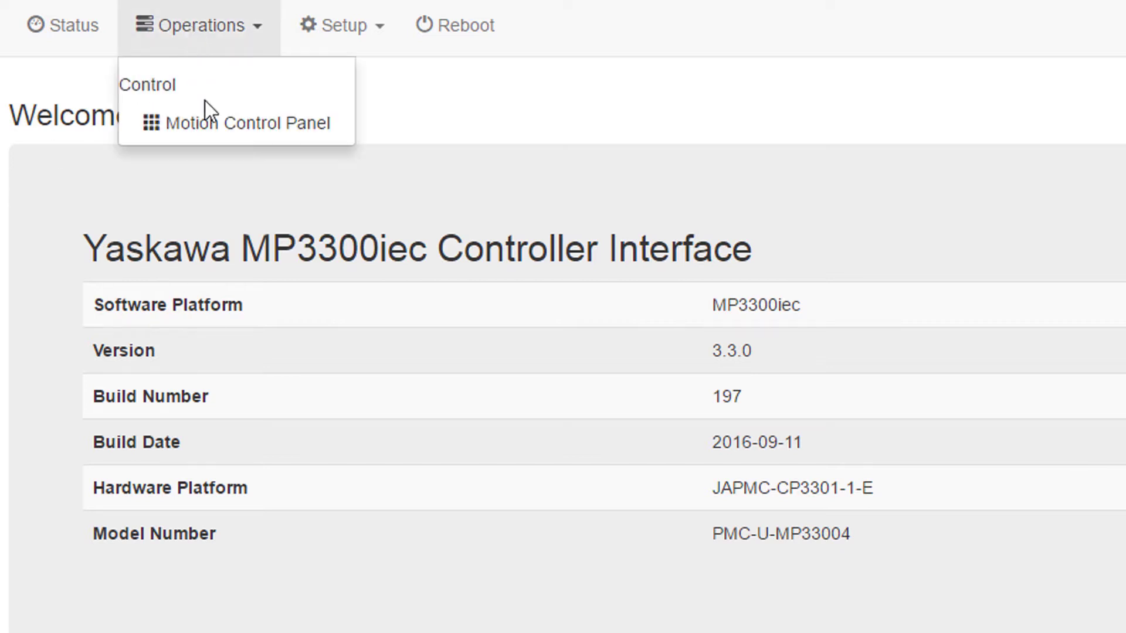
{"action": "left_click", "coordinate": [209, 125]}
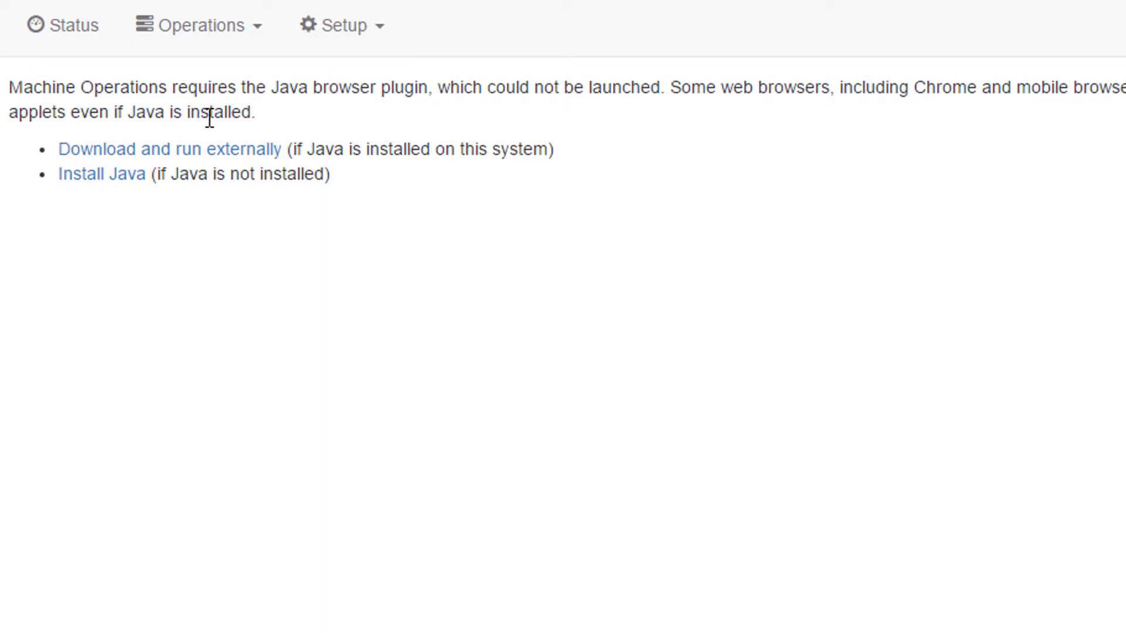
Download and run the panel externally, postponing the Java update and allowing the application to run
{"action": "left_click", "coordinate": [198, 154]}
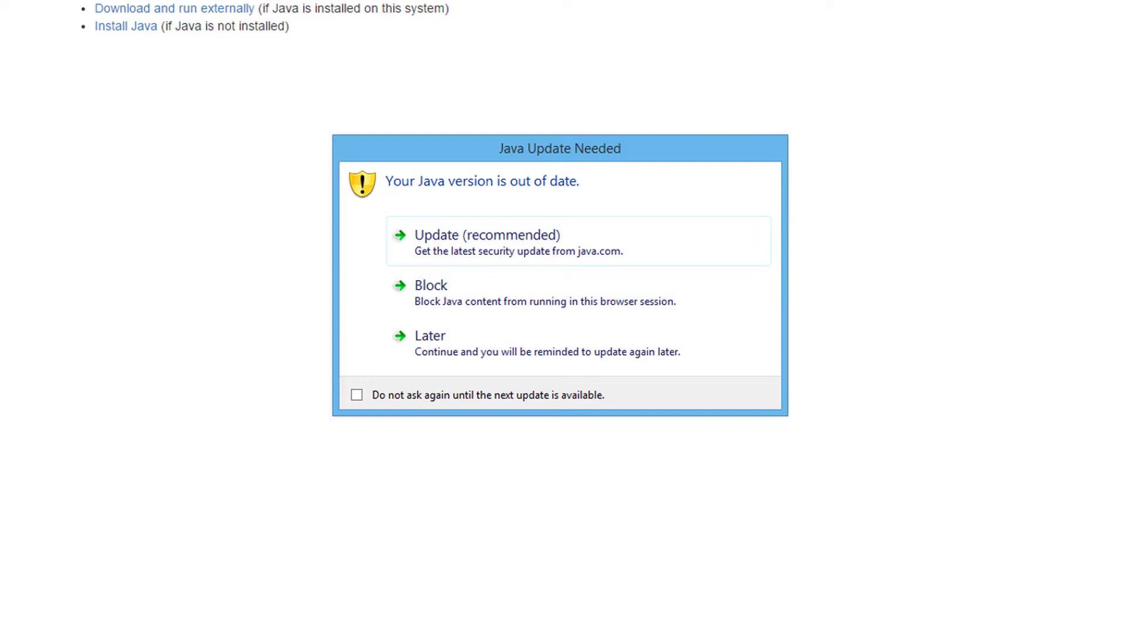
{"action": "left_click", "coordinate": [466, 347]}
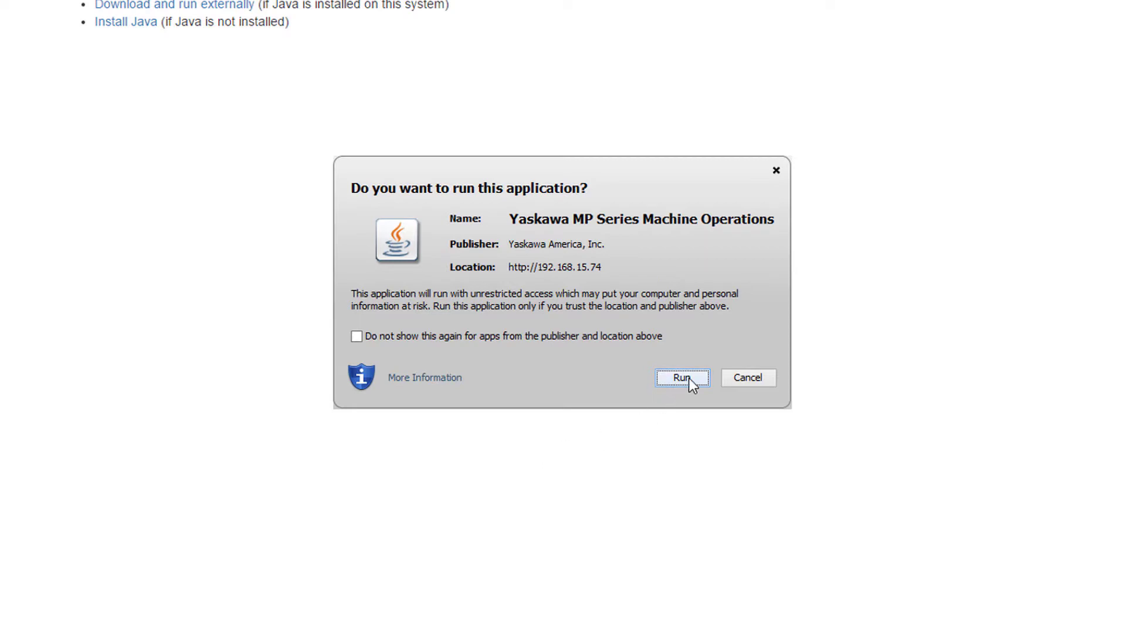
{"action": "left_click", "coordinate": [689, 381]}
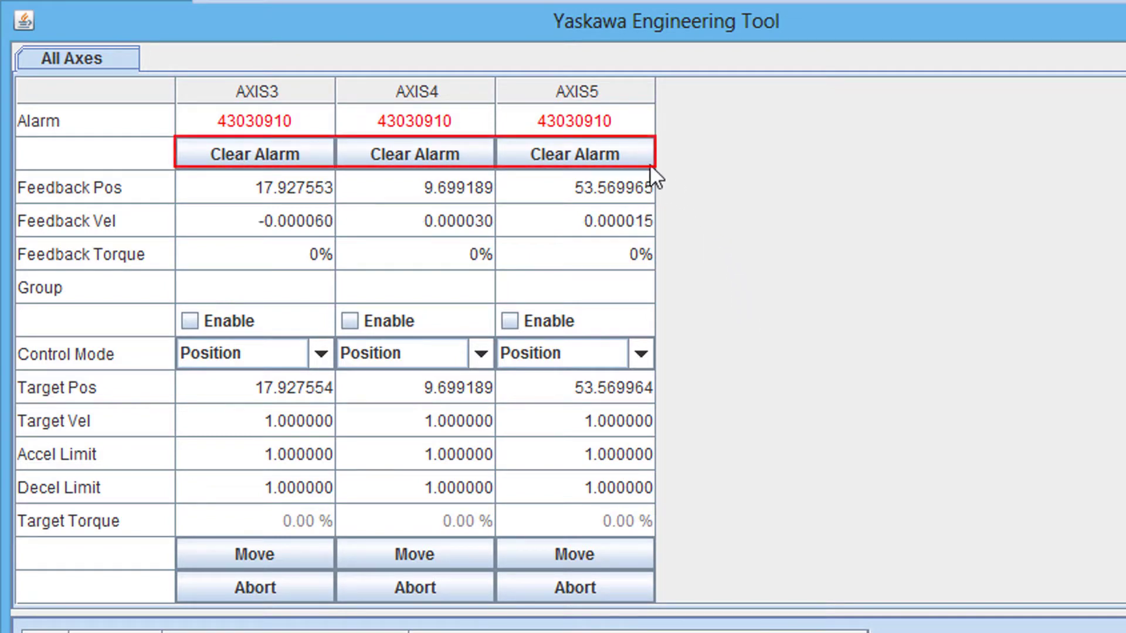
Clear the AXIS5 alarm, enable the axis, set Target Pos to 50, and start the move
{"action": "left_click", "coordinate": [617, 159]}
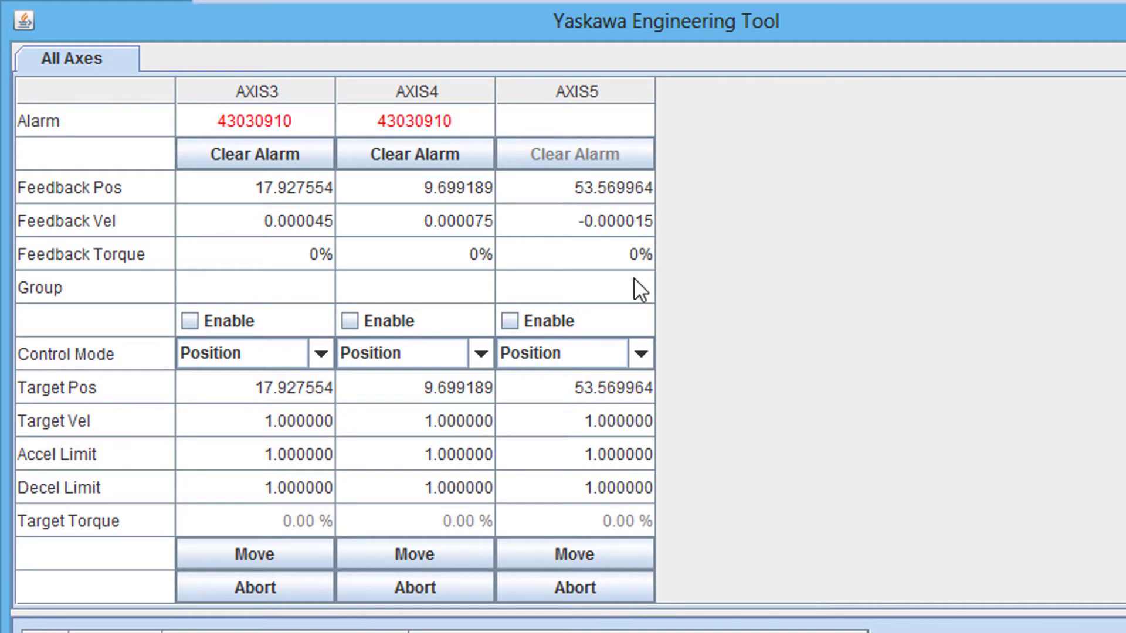
{"action": "left_click", "coordinate": [514, 319]}
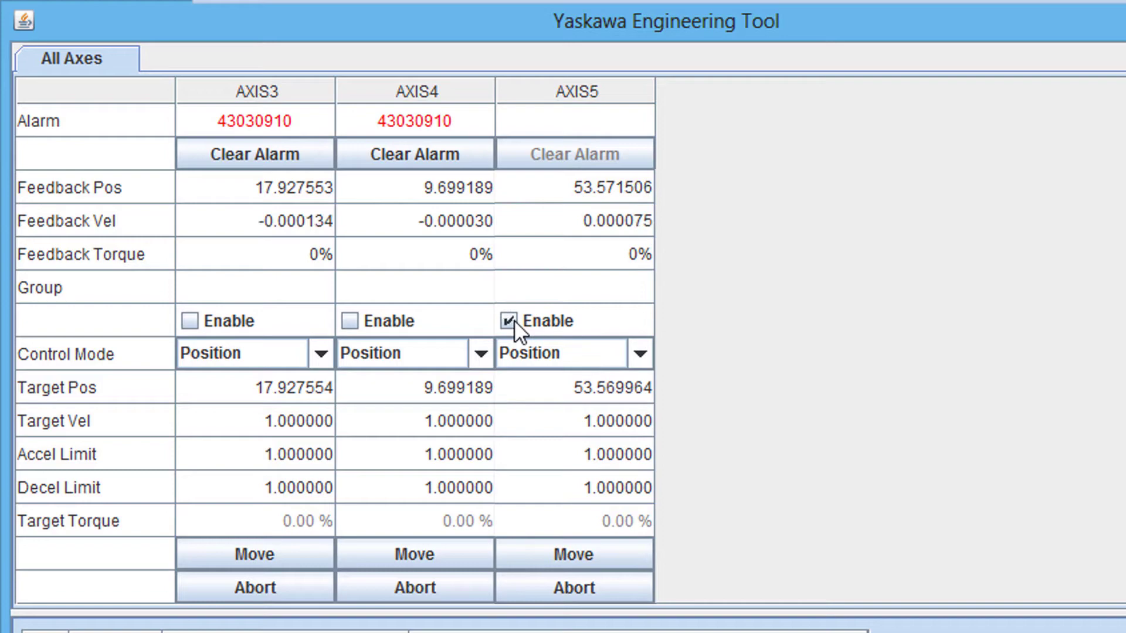
{"action": "double_click", "coordinate": [583, 386]}
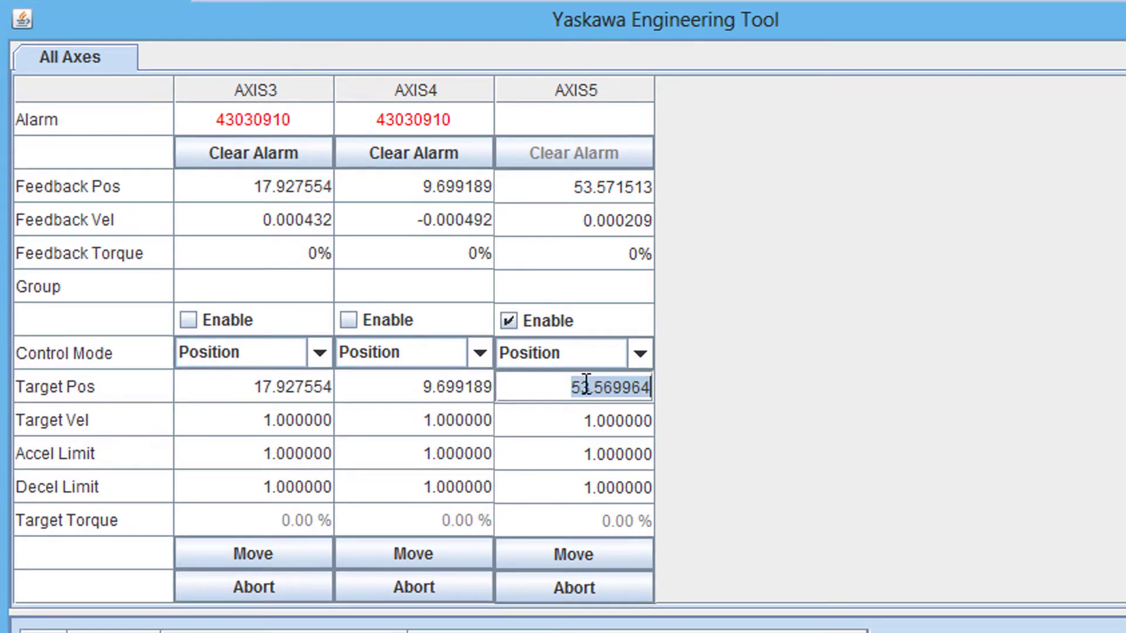
{"action": "type", "text": "50"}
{"action": "key", "text": "Return"}
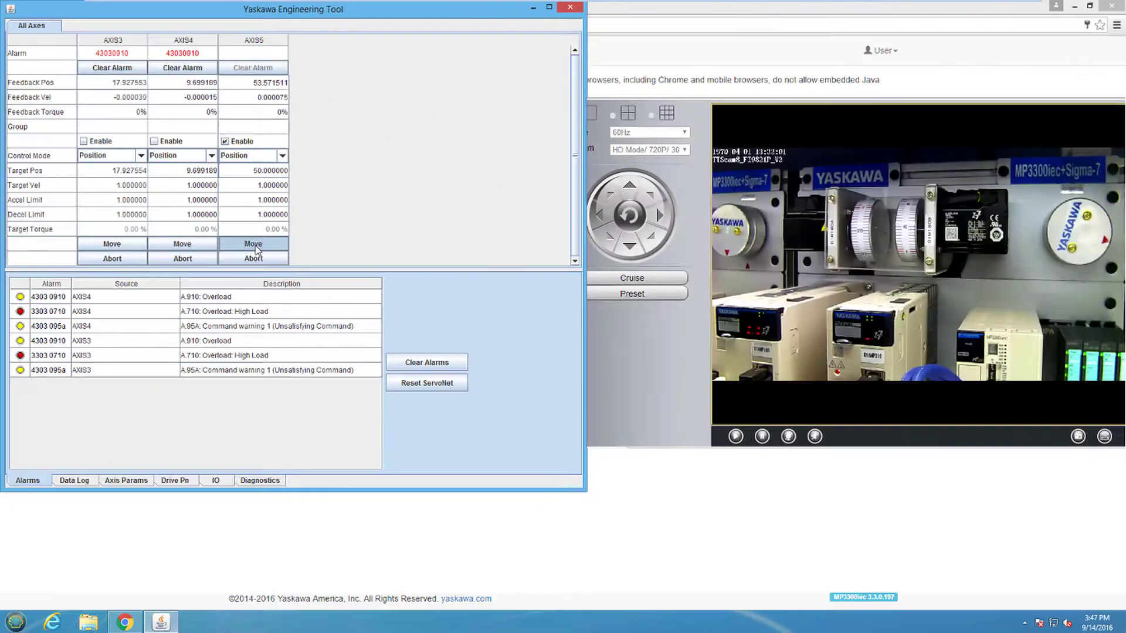
{"action": "left_click", "coordinate": [578, 556]}
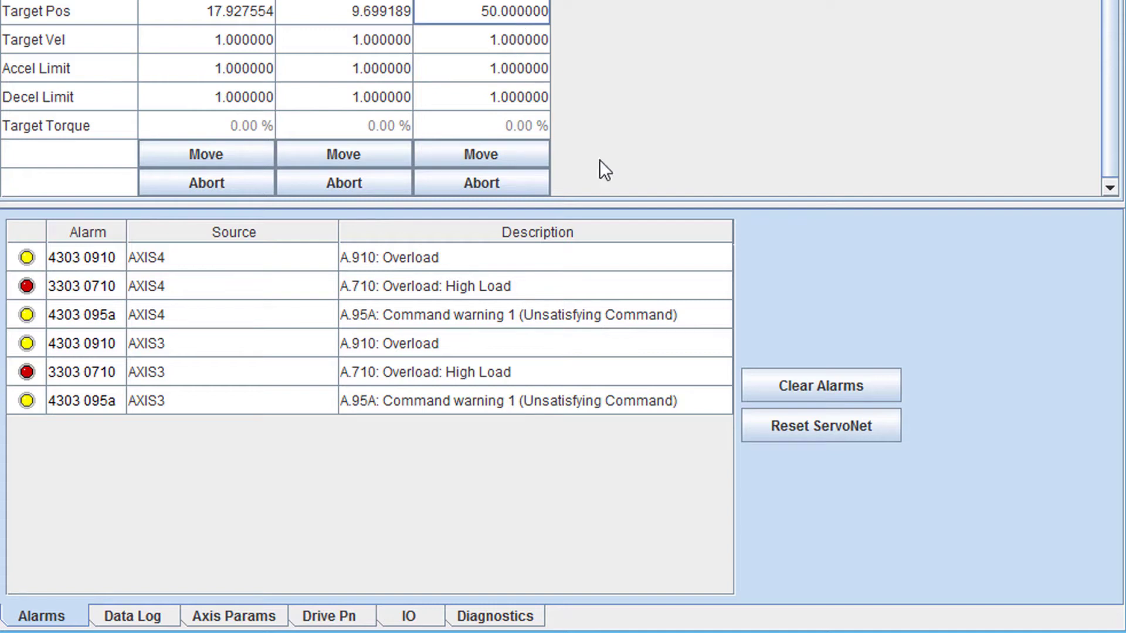
Clear the AXIS3 and AXIS4 overload and command warnings from the Alarms list
{"action": "left_click", "coordinate": [806, 392]}
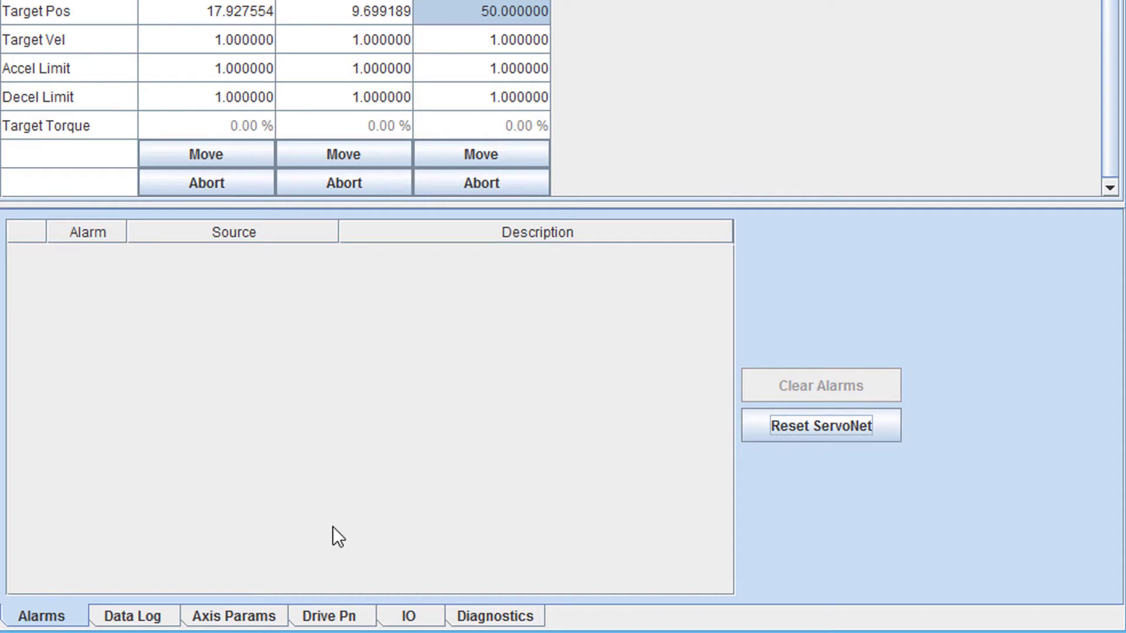
Set up and start a new Data Log run, then trigger AXIS5's move to target 5 so it is recorded
{"action": "left_click", "coordinate": [134, 624]}
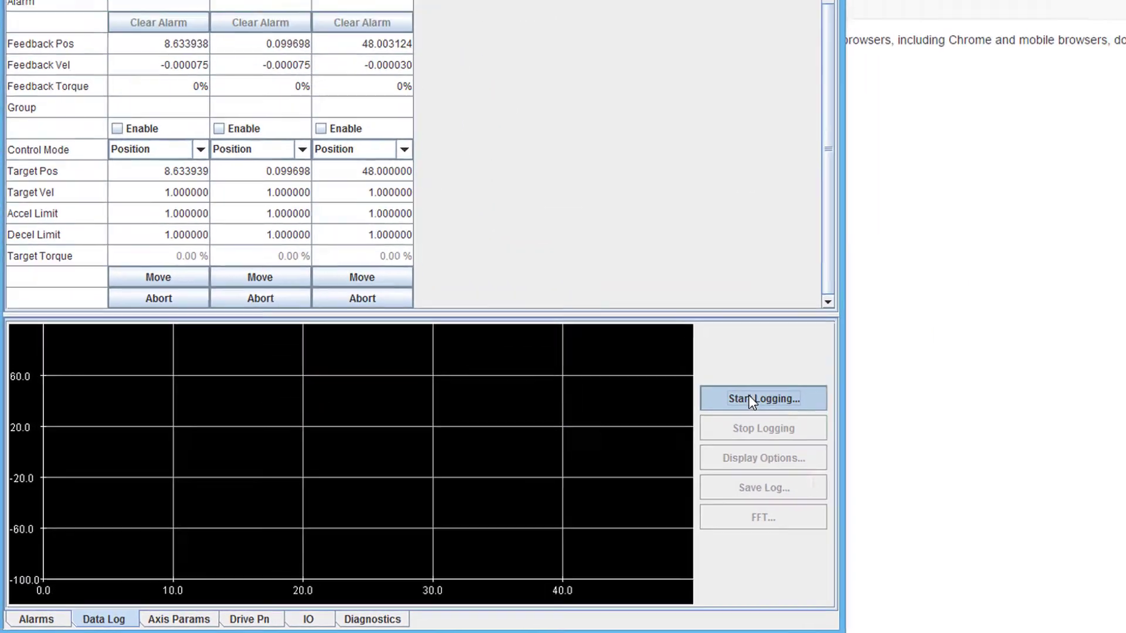
{"action": "left_click", "coordinate": [1002, 319]}
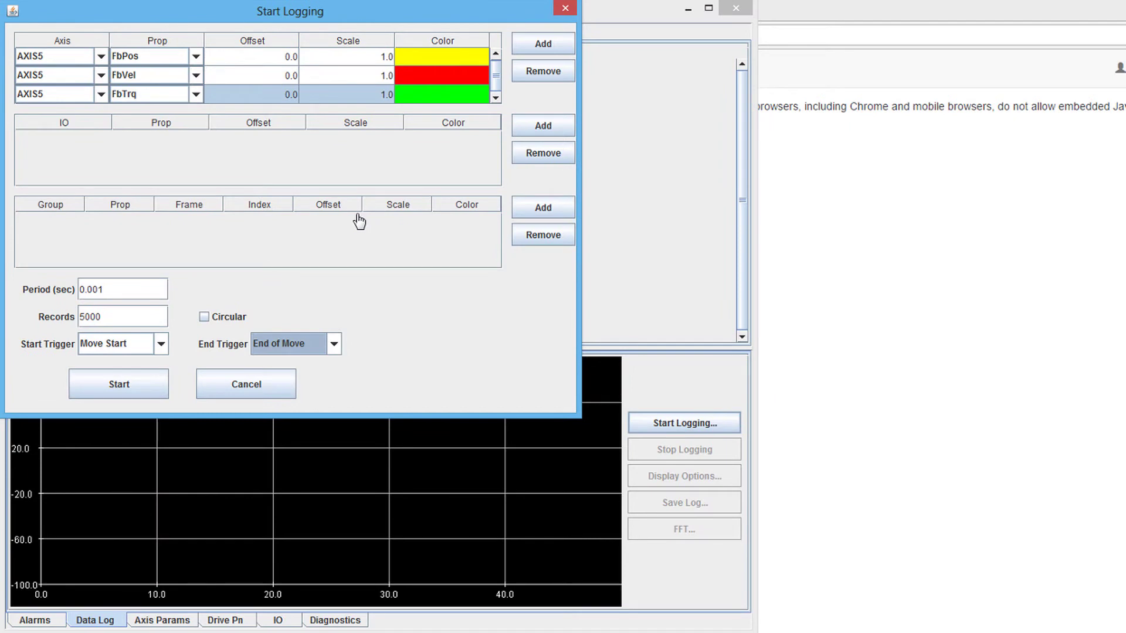
{"action": "left_click", "coordinate": [151, 387]}
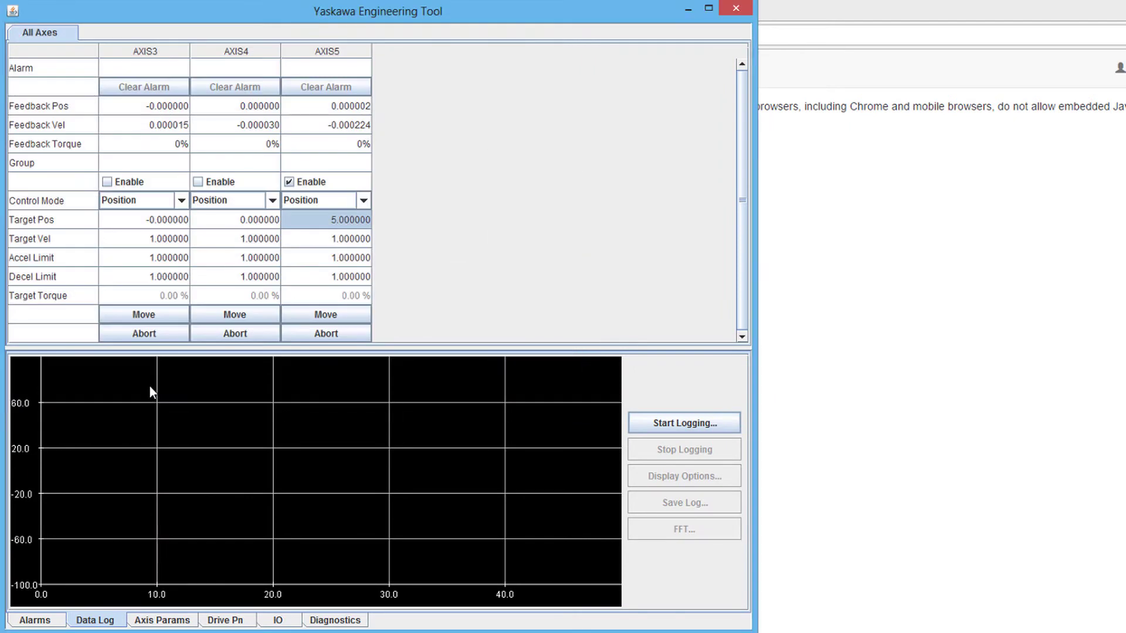
{"action": "left_click", "coordinate": [326, 315]}
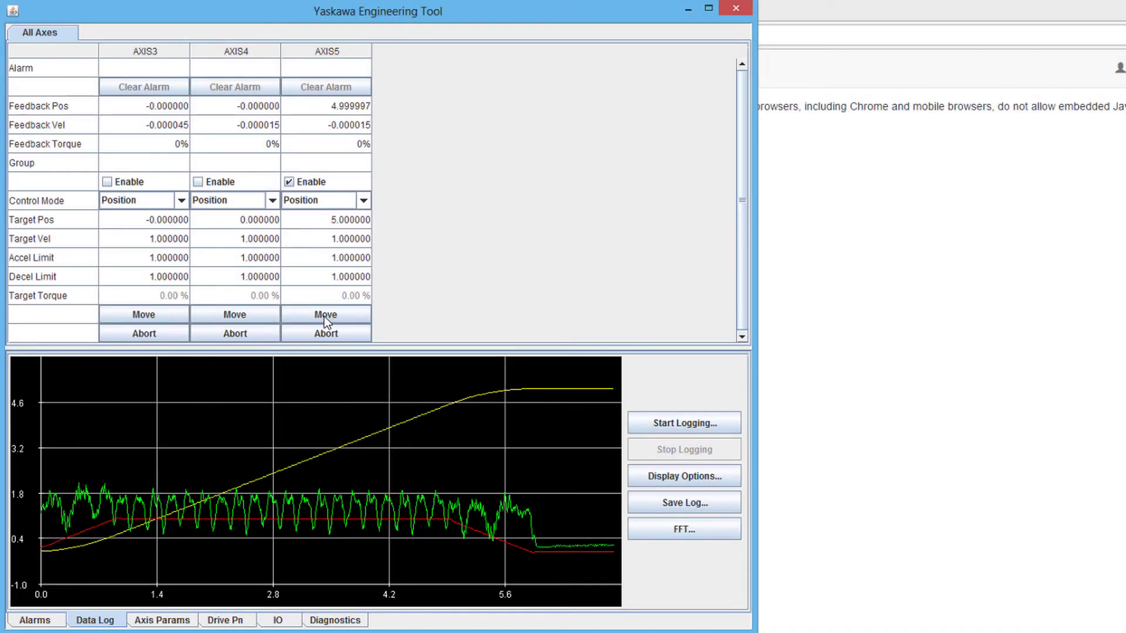
Save the AXIS5 data log to Documents as 'Logfile', then bring up the FFT analysis
{"action": "left_click", "coordinate": [646, 481]}
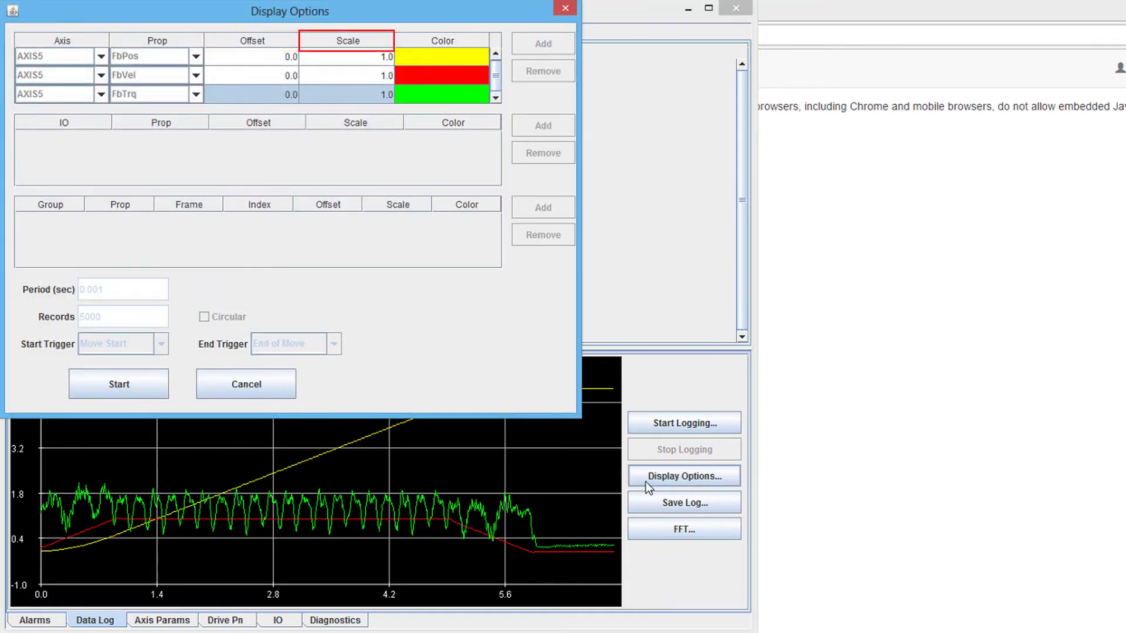
{"action": "left_click", "coordinate": [268, 389]}
{"action": "left_click", "coordinate": [680, 503]}
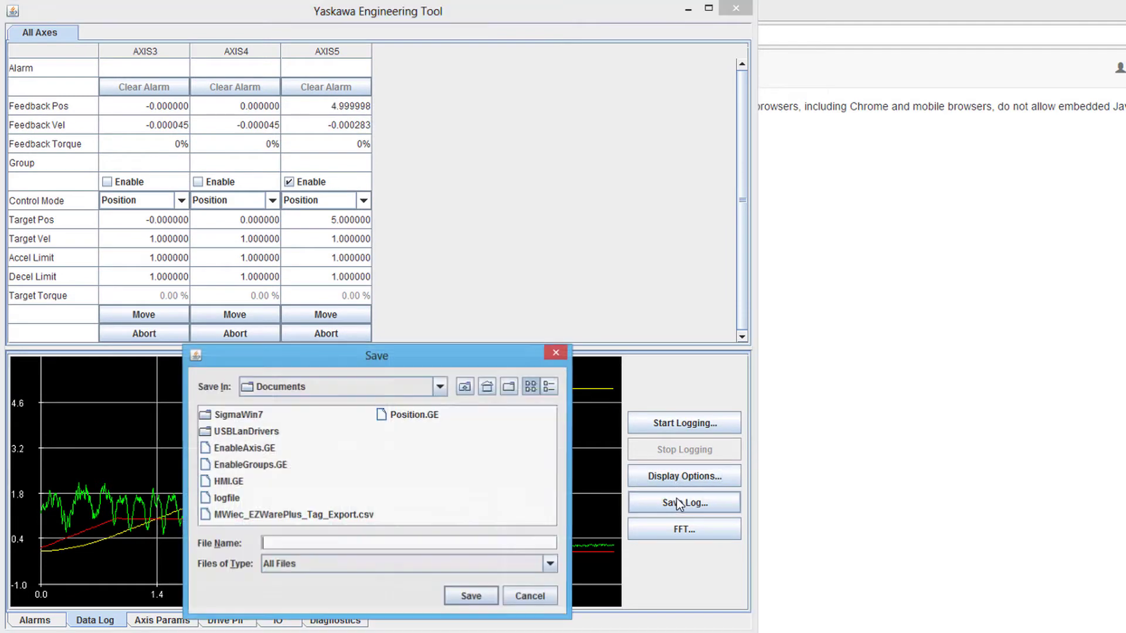
{"action": "left_click", "coordinate": [299, 542]}
{"action": "type", "text": "Logfi"}
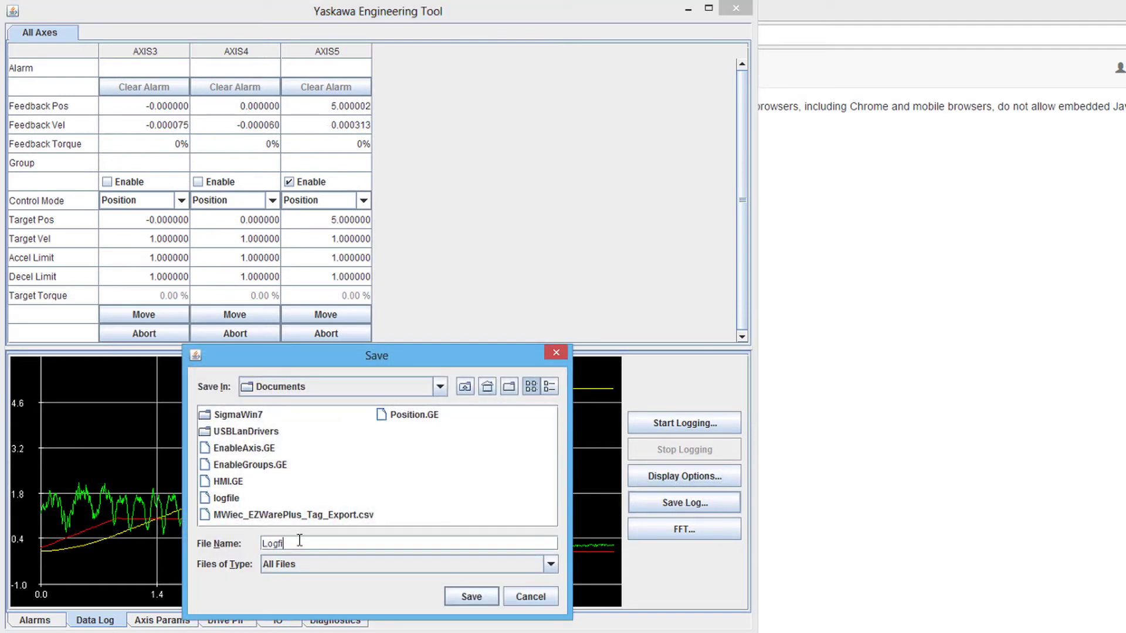
{"action": "type", "text": "le"}
{"action": "left_click", "coordinate": [484, 604]}
{"action": "left_click", "coordinate": [681, 532]}
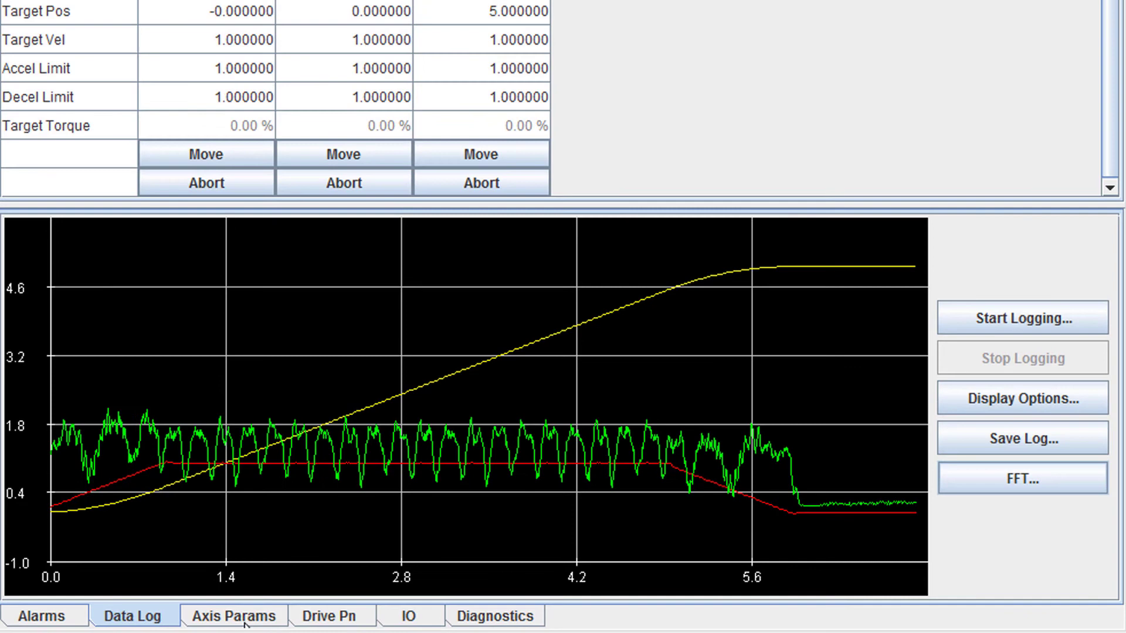
Scroll through the Axis Params servo tuning table for all three axes, then switch to Drive Pn
{"action": "left_click", "coordinate": [245, 622]}
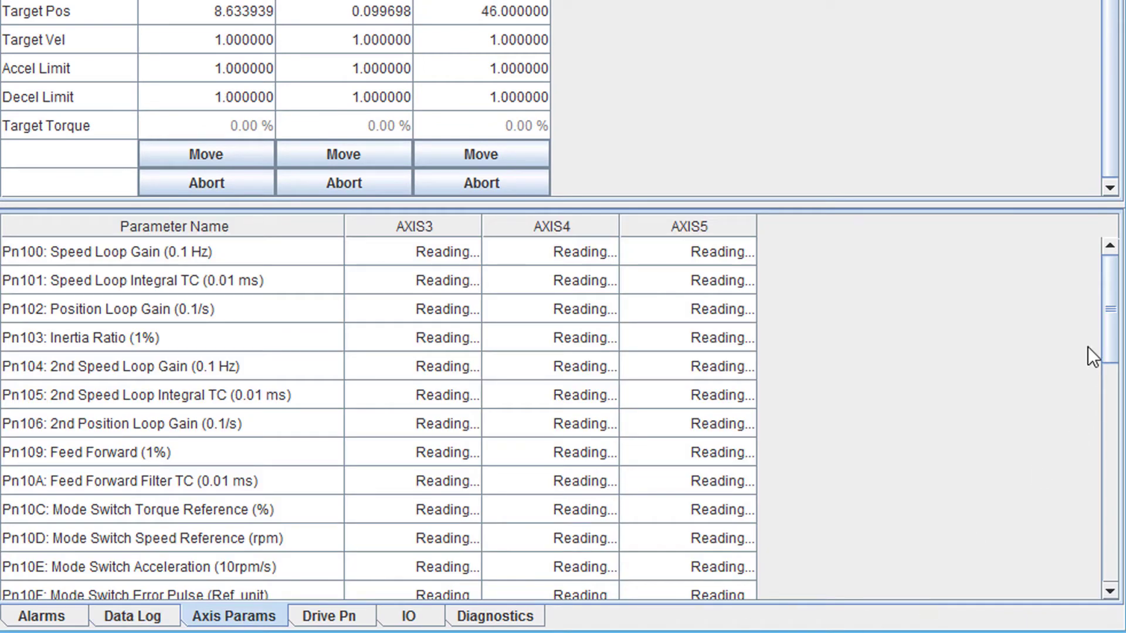
{"action": "left_click_drag", "start_coordinate": [1111, 290], "coordinate": [1116, 530]}
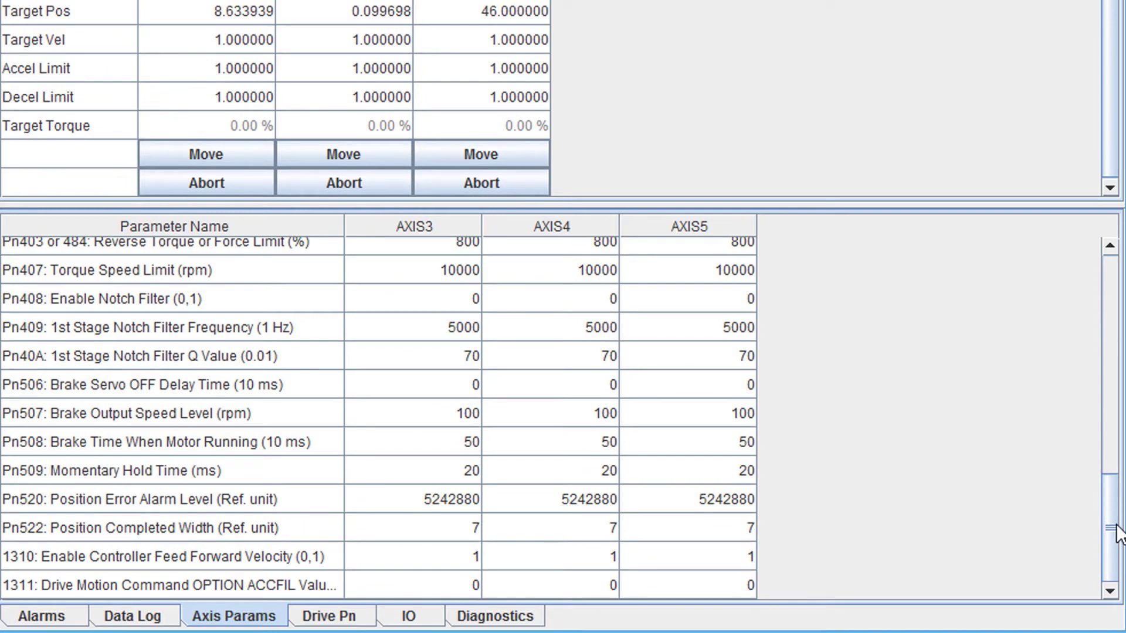
{"action": "left_click", "coordinate": [322, 619]}
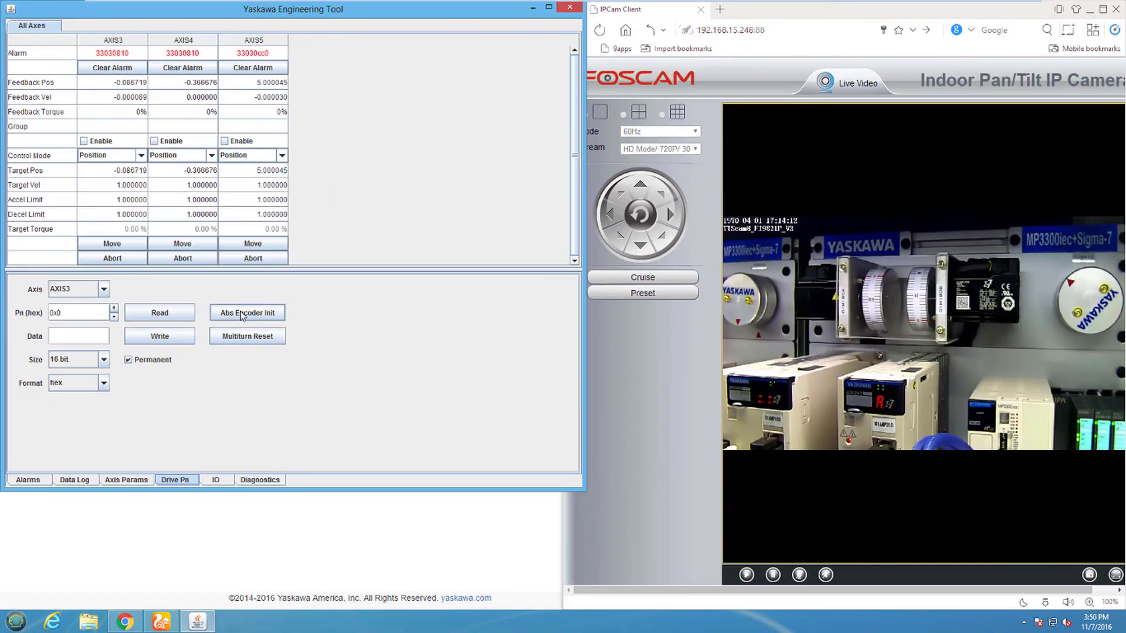
Select AXIS5 and confirm a multiturn limit reset for its absolute encoder
{"action": "left_click", "coordinate": [463, 296]}
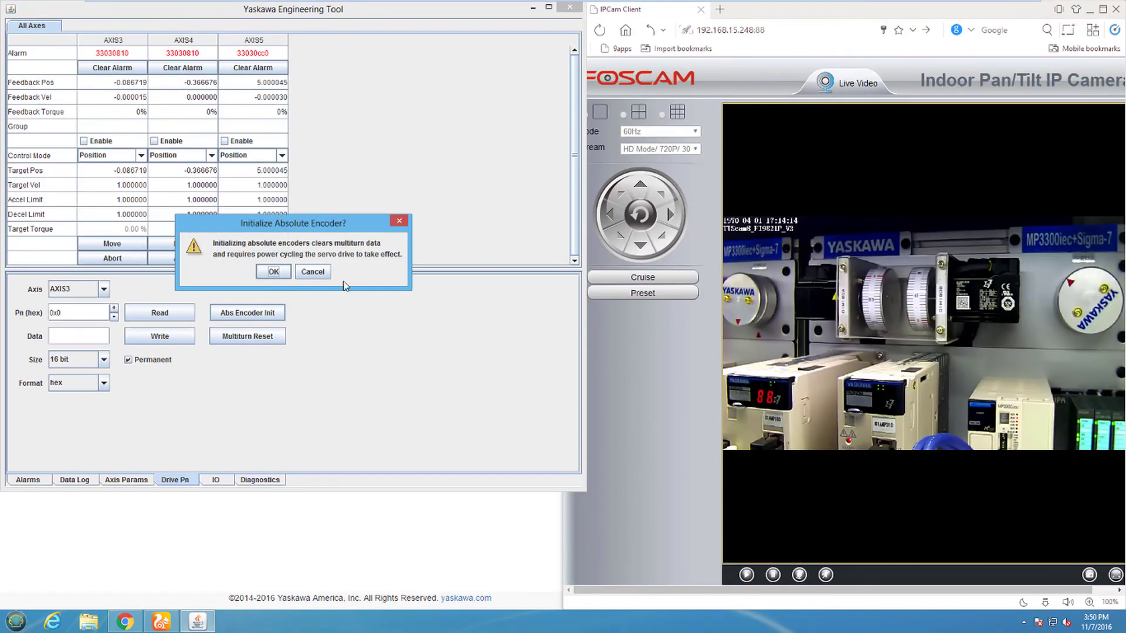
{"action": "left_click", "coordinate": [274, 271]}
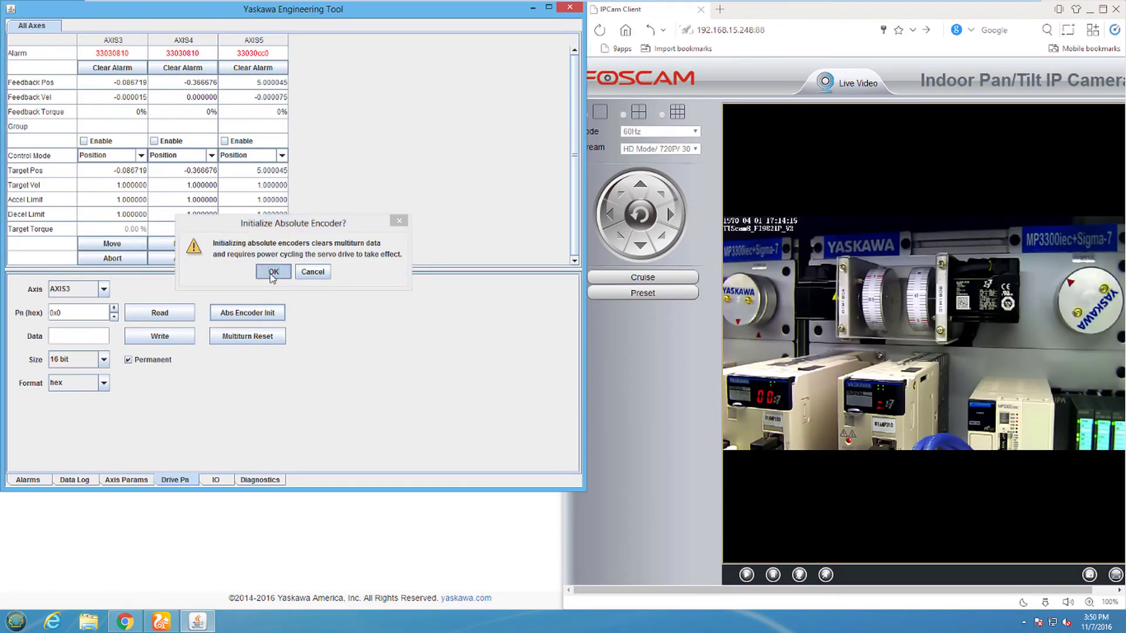
{"action": "left_click", "coordinate": [104, 289]}
{"action": "left_click", "coordinate": [64, 323]}
{"action": "left_click", "coordinate": [262, 339]}
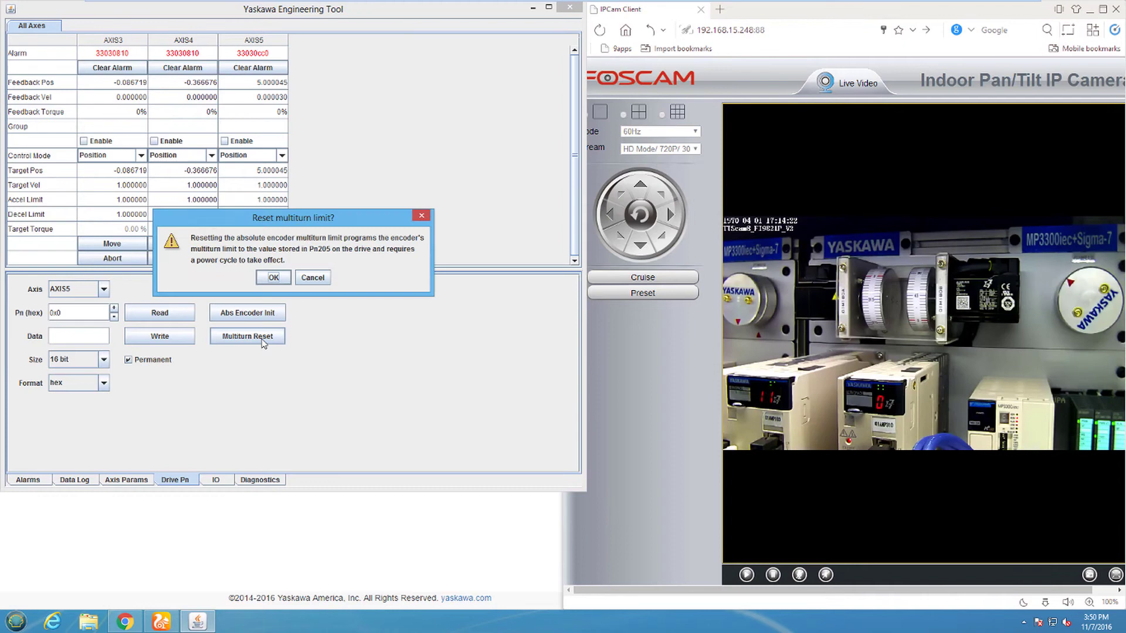
{"action": "left_click", "coordinate": [274, 278]}
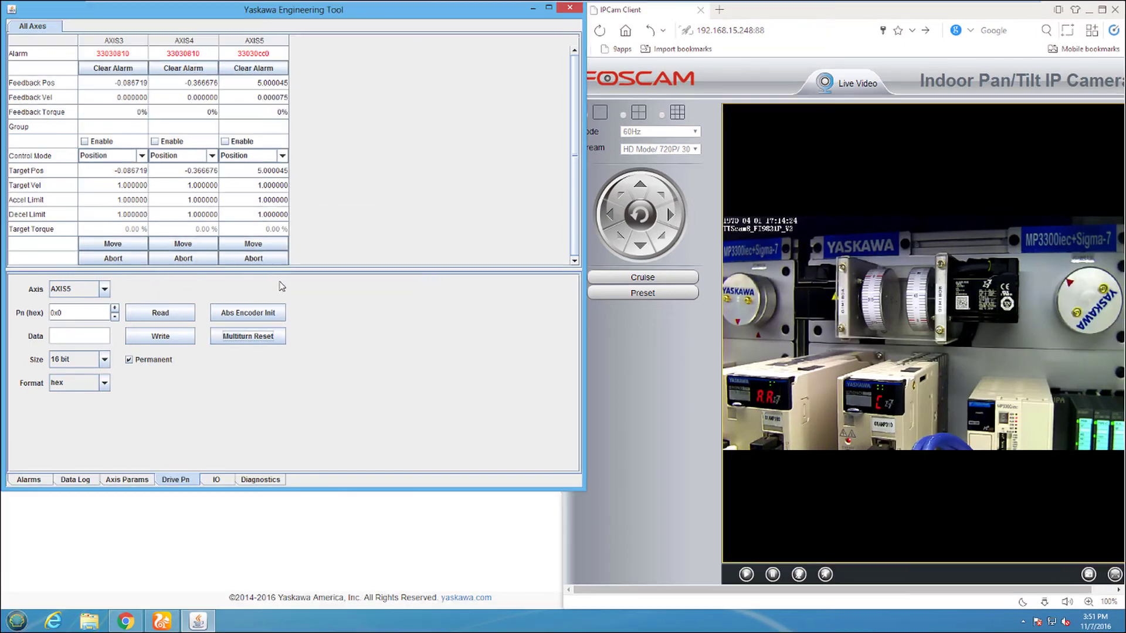
Minimize the engineering tool and reboot the controller from the web UI home page
{"action": "left_click", "coordinate": [533, 8]}
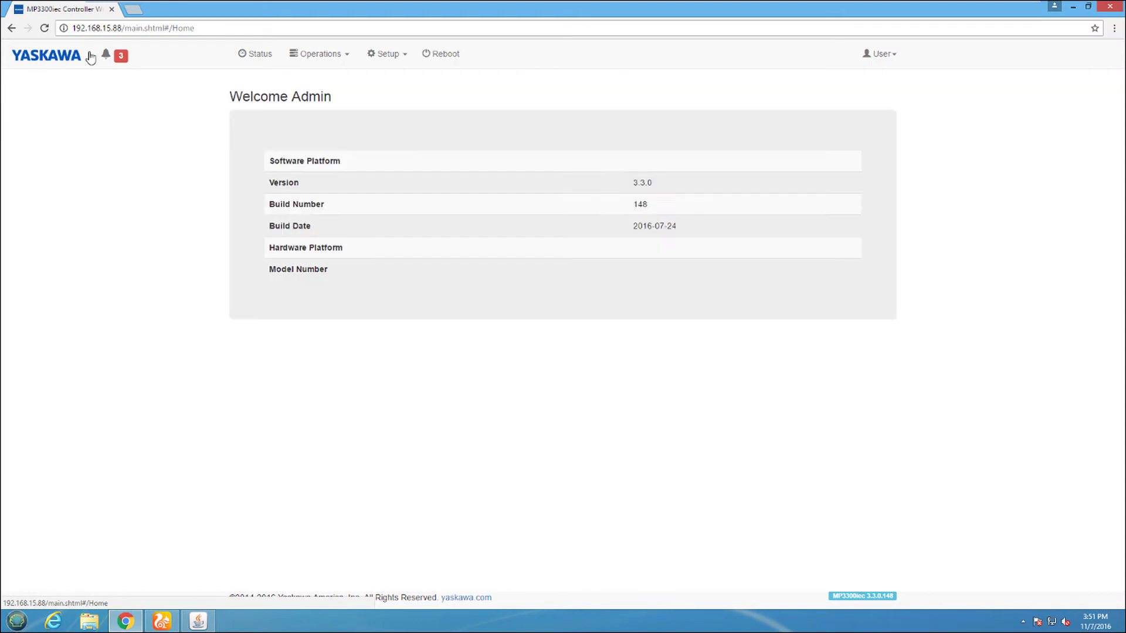
{"action": "left_click", "coordinate": [47, 56]}
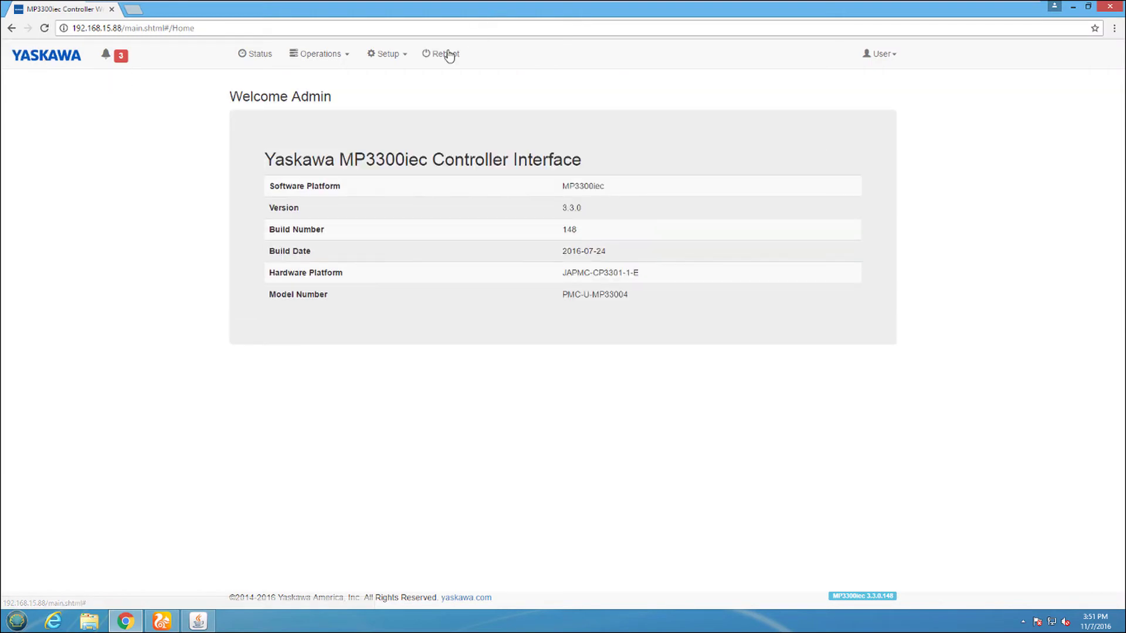
{"action": "left_click", "coordinate": [446, 54]}
{"action": "left_click", "coordinate": [702, 210]}
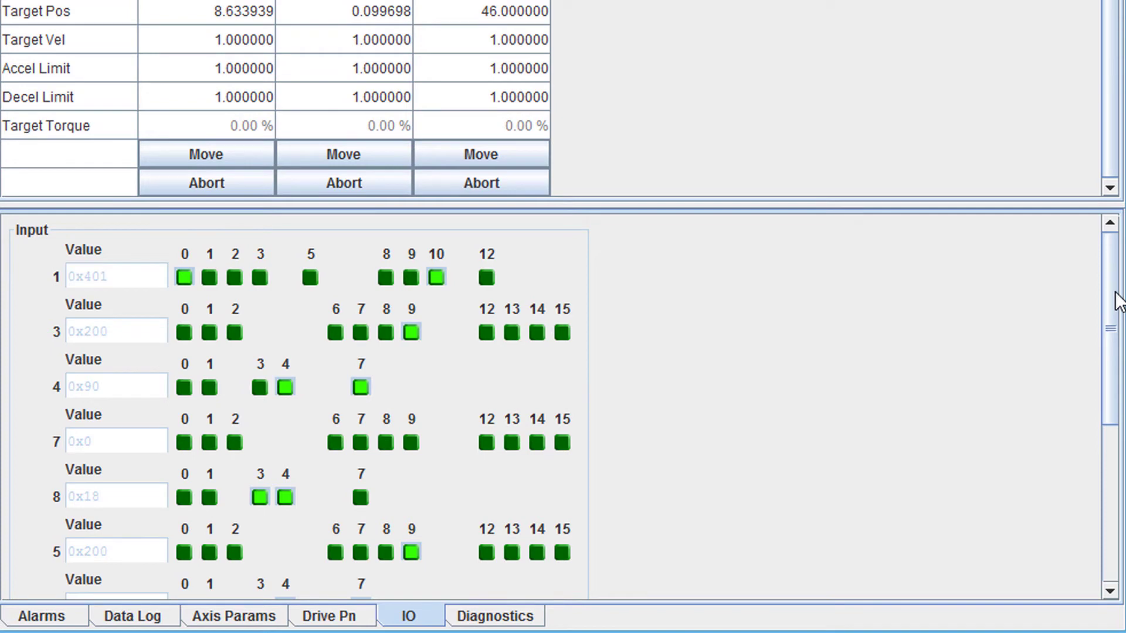
{"action": "left_click_drag", "start_coordinate": [1116, 292], "coordinate": [1106, 477]}
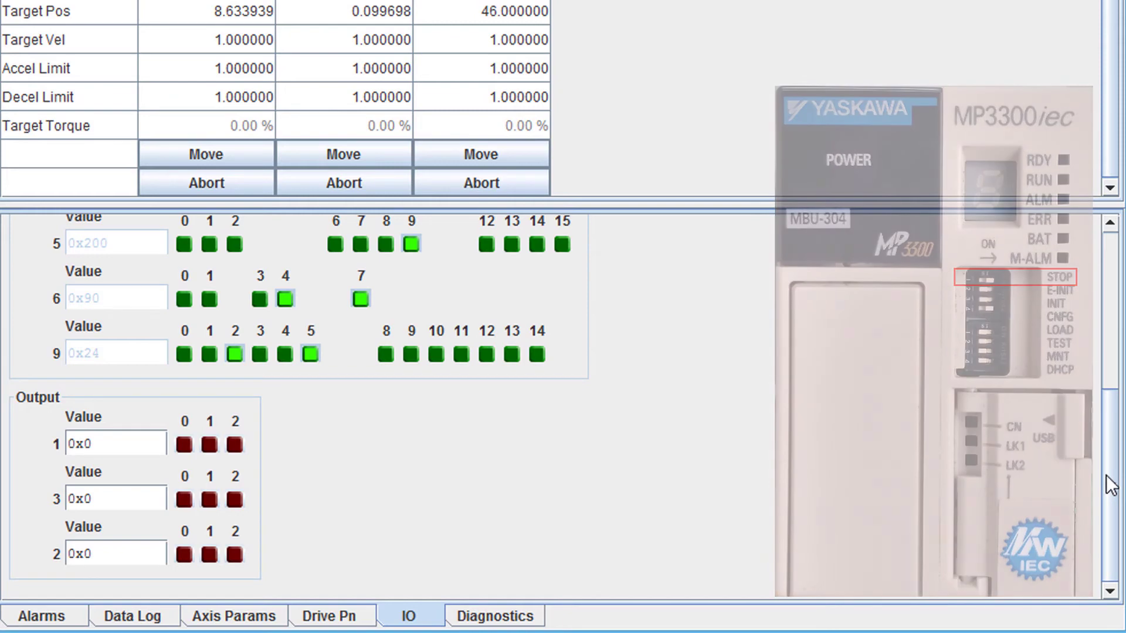
Show the Diagnostics tab with the controller's free memory and file descriptors in use
{"action": "left_click", "coordinate": [499, 616]}
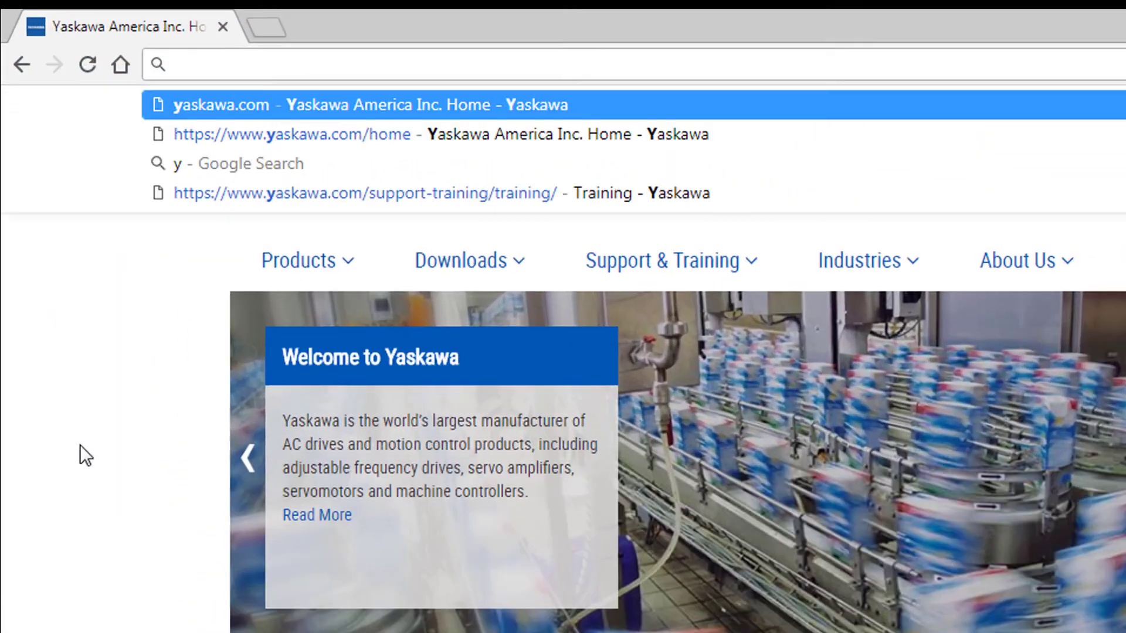
Go to yaskawa.com/iec in Chrome to load the MotionWorks IEC product page
{"action": "type", "text": "askawa.com/"}
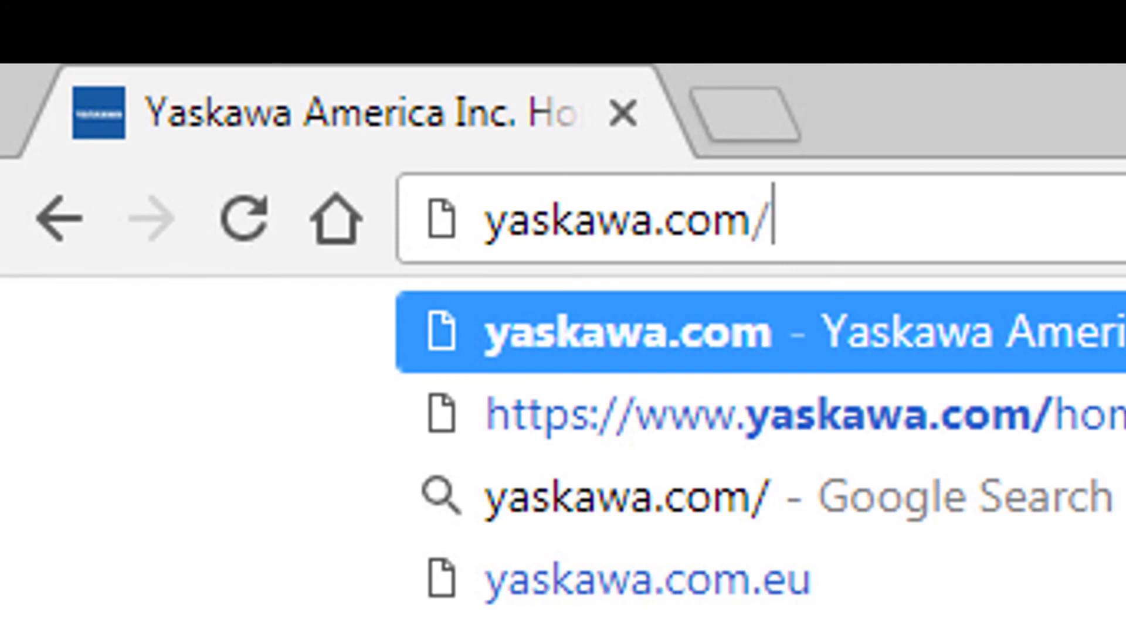
{"action": "type", "text": "iec"}
{"action": "key", "text": "Return"}
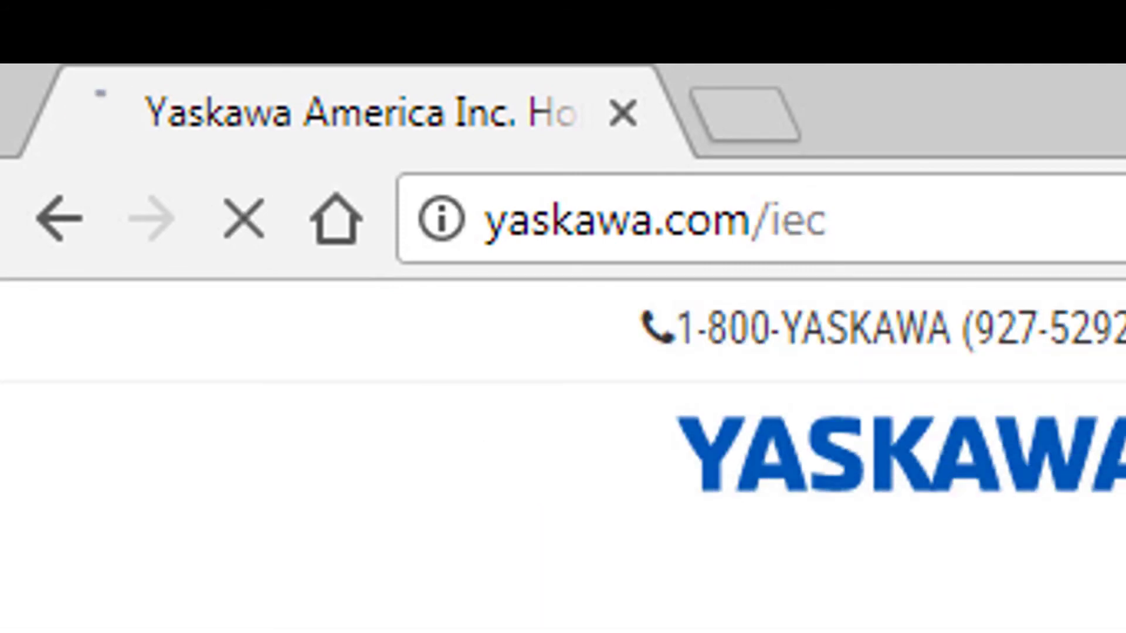